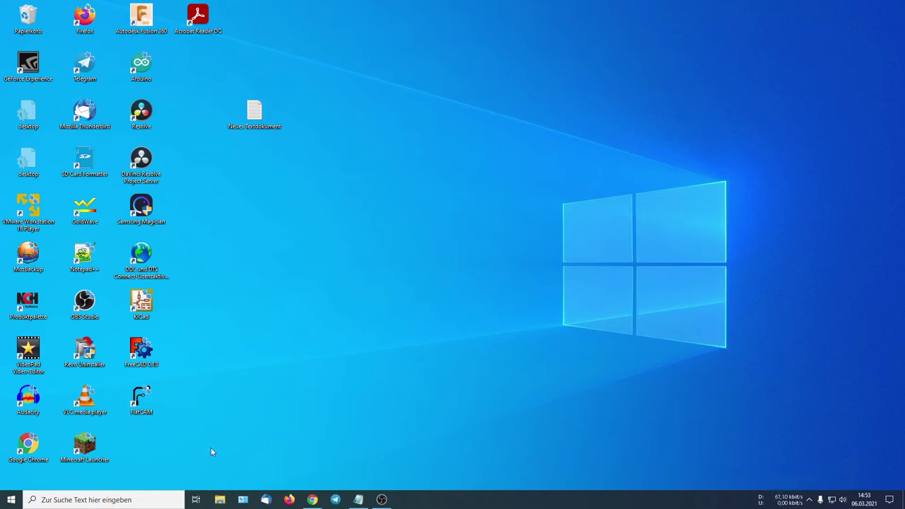
# Step: Open the Datenschutz page of the Windows settings
pyautogui.click(10, 499)
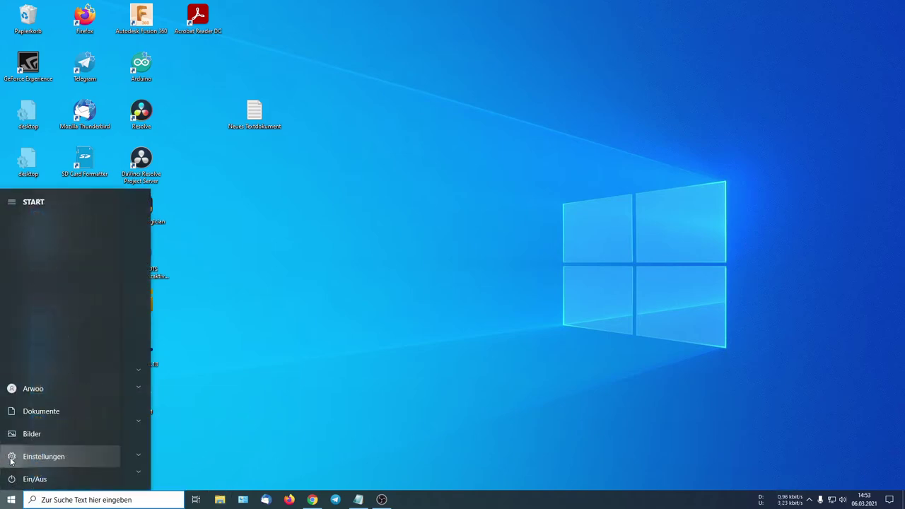
pyautogui.click(11, 458)
pyautogui.click(288, 268)
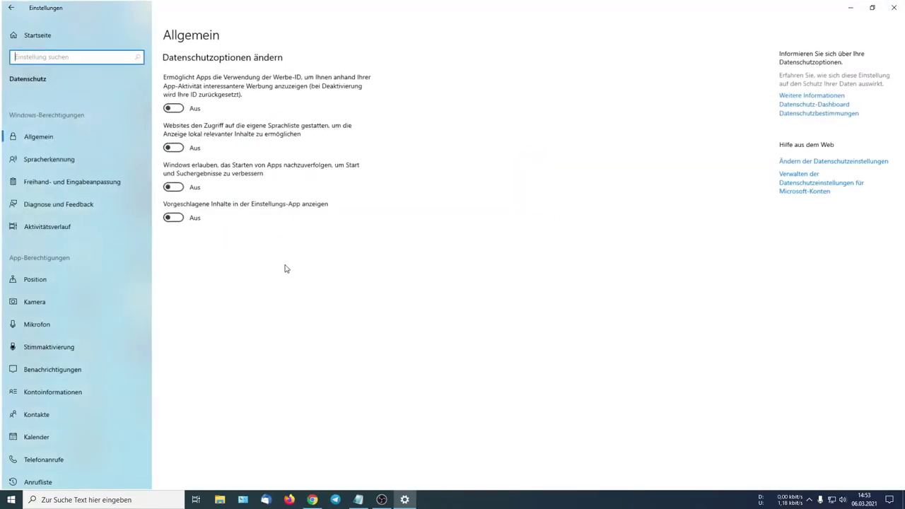
# Step: Review the app permission pages Kalender, Telefonanrufe, Anrufliste, E-Mail, Aufgaben and Funktechnik, and close the settings
pyautogui.scroll(-5, 32, 269)
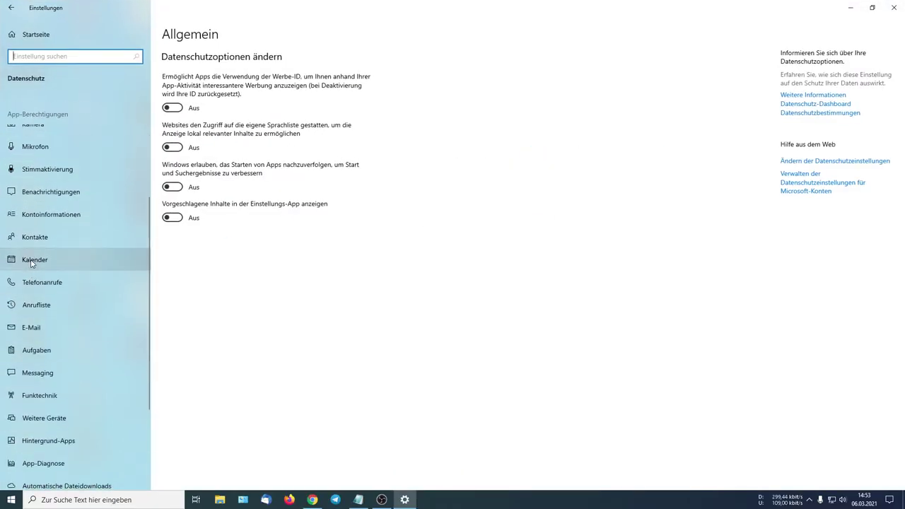
pyautogui.click(31, 262)
pyautogui.click(31, 282)
pyautogui.click(31, 305)
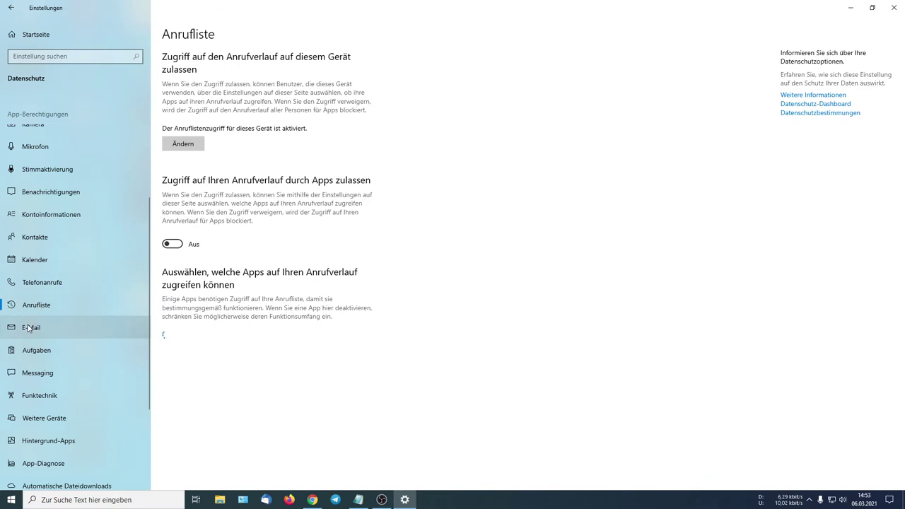
pyautogui.click(31, 327)
pyautogui.click(34, 350)
pyautogui.click(36, 395)
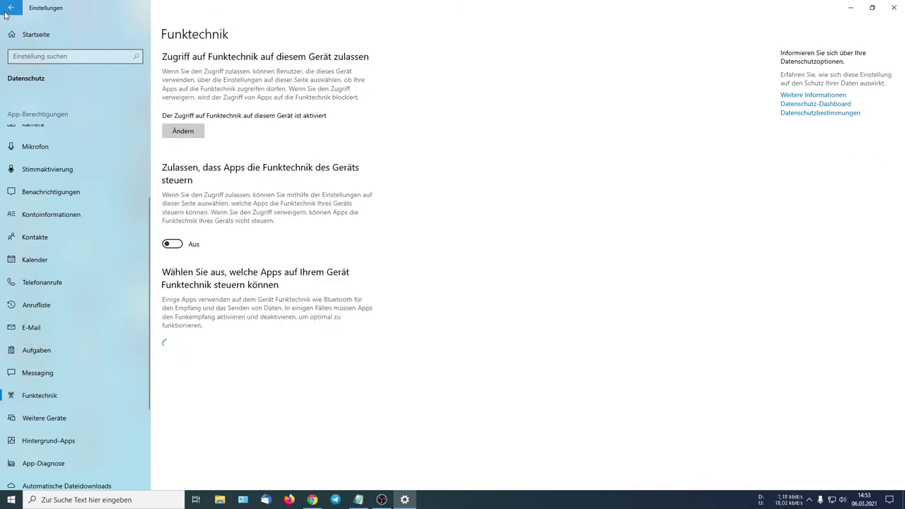
pyautogui.click(8, 10)
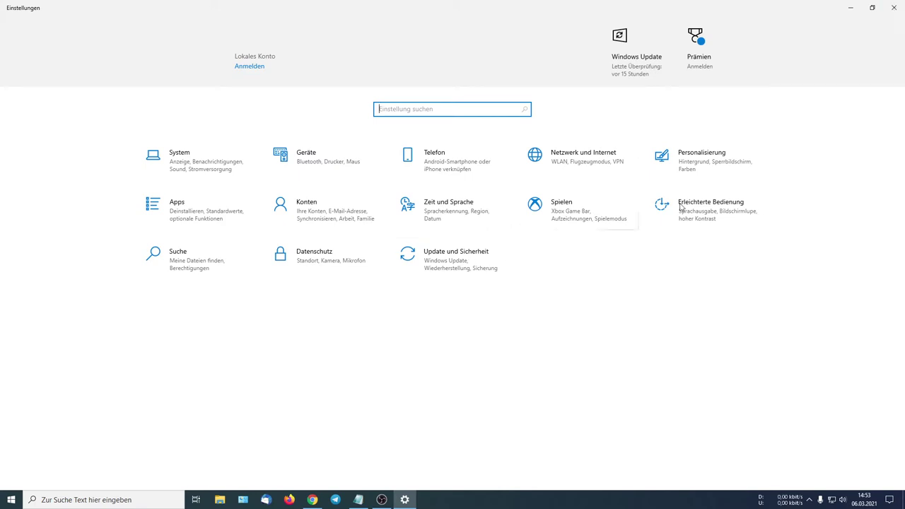
pyautogui.click(898, 10)
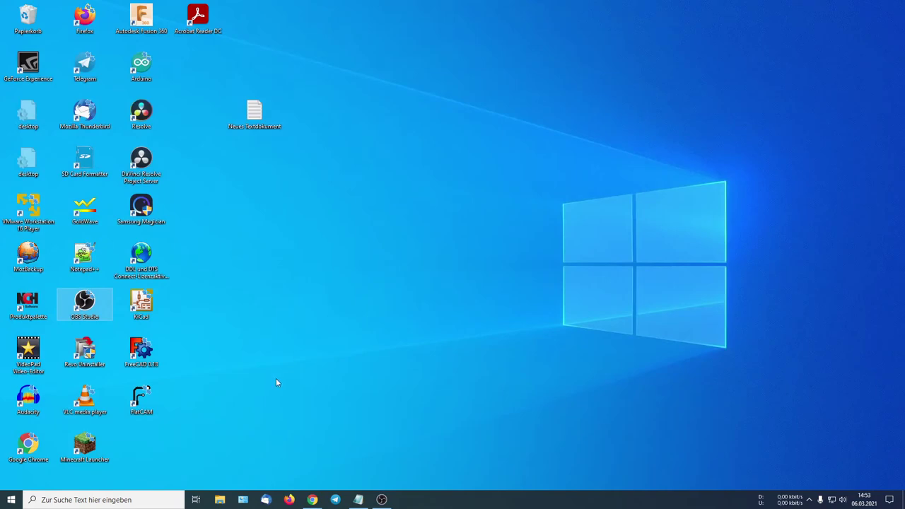
# Step: Switch to Chrome to view the YouTube Studio channel comments, and minimize the browser
pyautogui.click(311, 500)
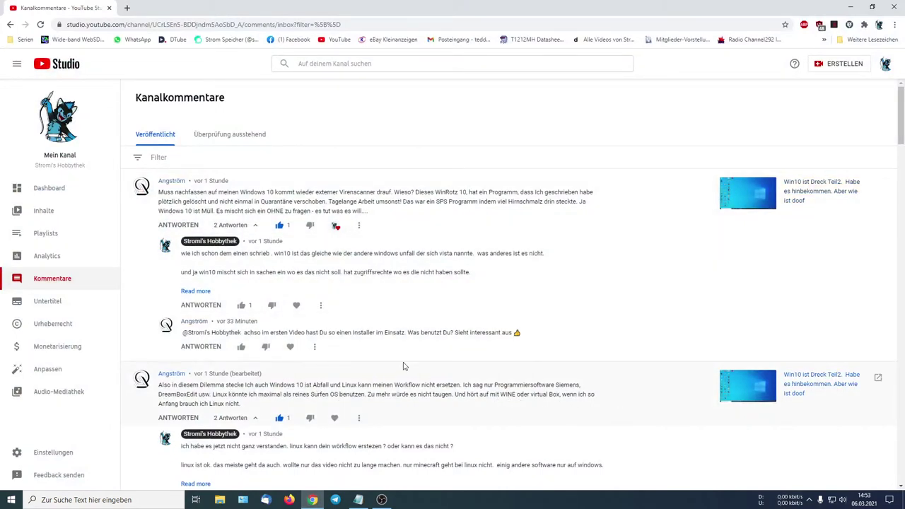
pyautogui.click(851, 7)
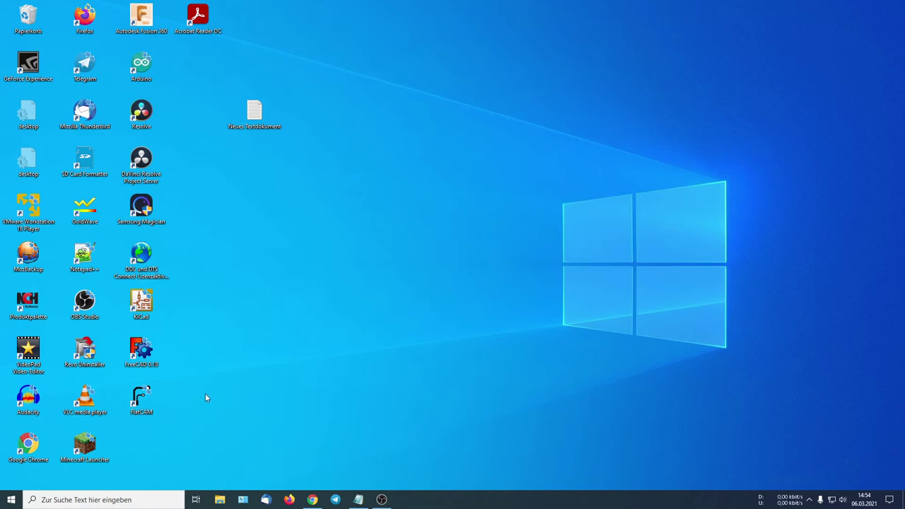
# Step: Look through the recently used files in File Explorer, including the openjdk-17-ea+12 archive, and open the Downloads folder
pyautogui.click(220, 499)
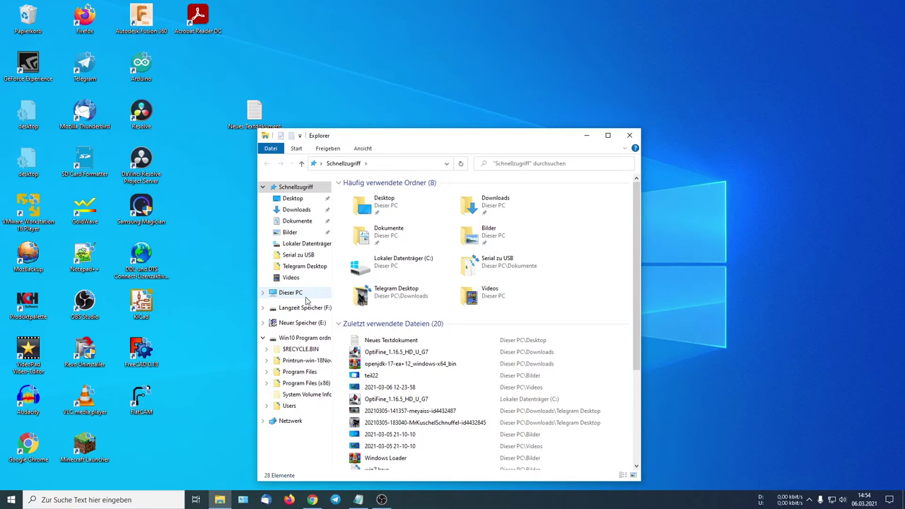
pyautogui.click(312, 499)
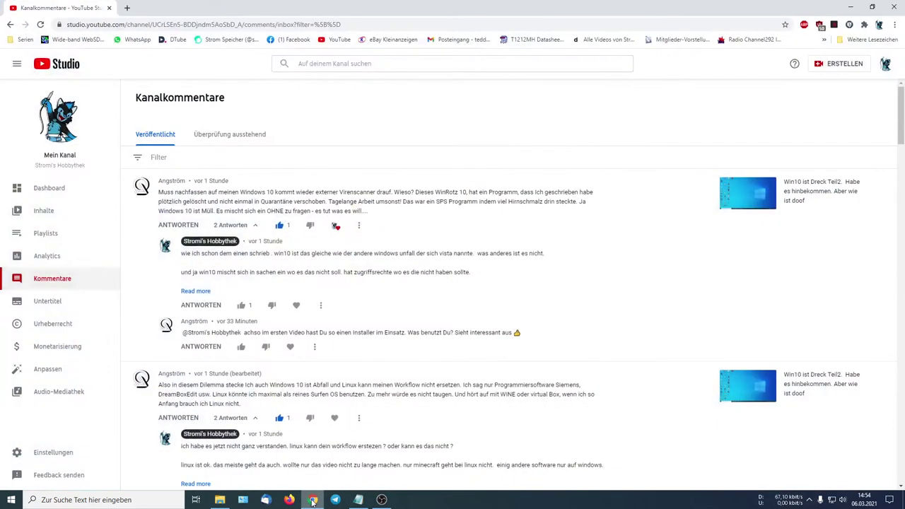
pyautogui.click(312, 499)
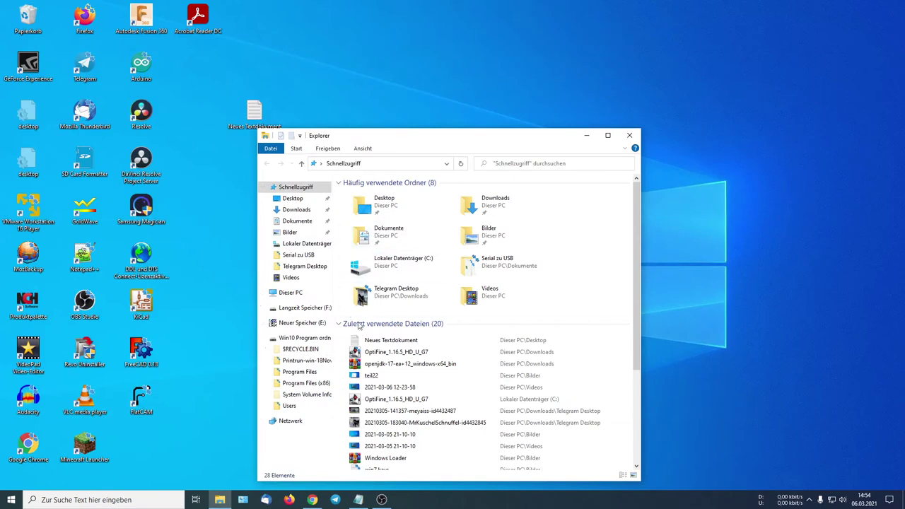
pyautogui.scroll(-3, 361, 327)
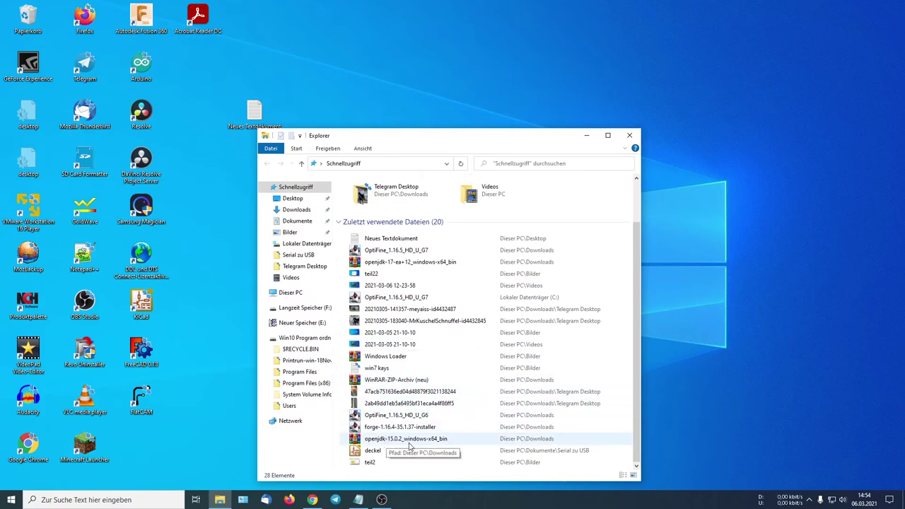
pyautogui.click(388, 264)
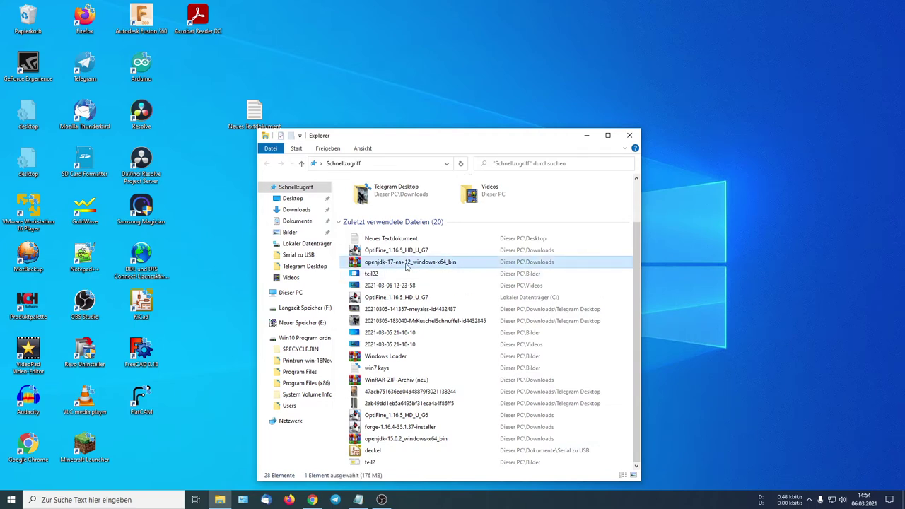
pyautogui.scroll(3, 377, 277)
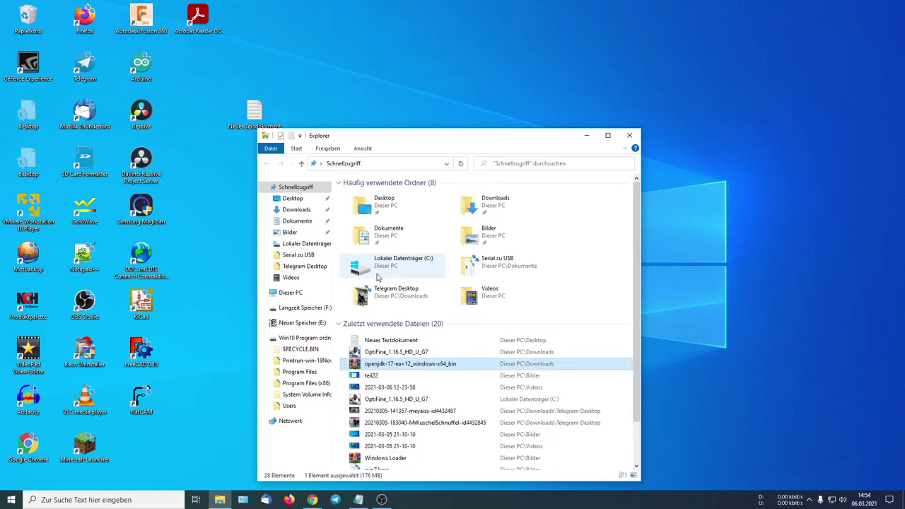
pyautogui.click(296, 209)
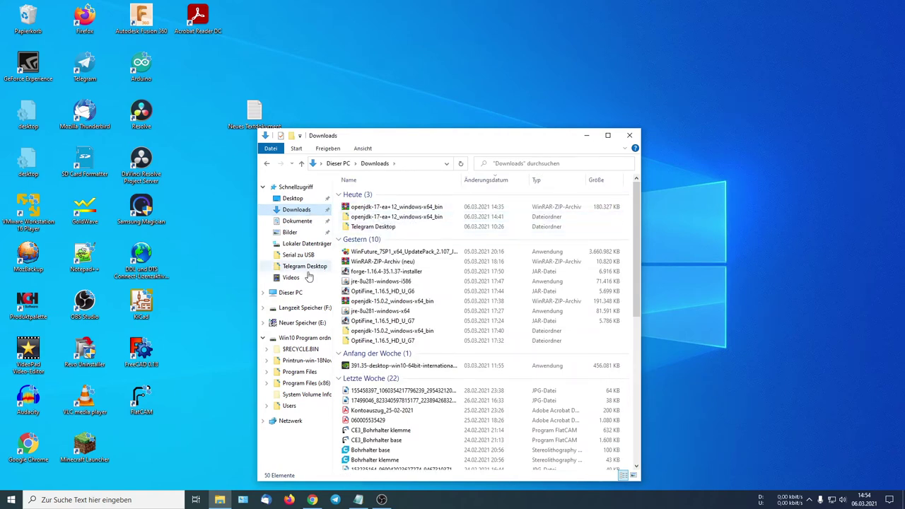
# Step: Switch to Chrome and highlight the first channel comment's last line about Windows 10 interfering without asking
pyautogui.click(312, 500)
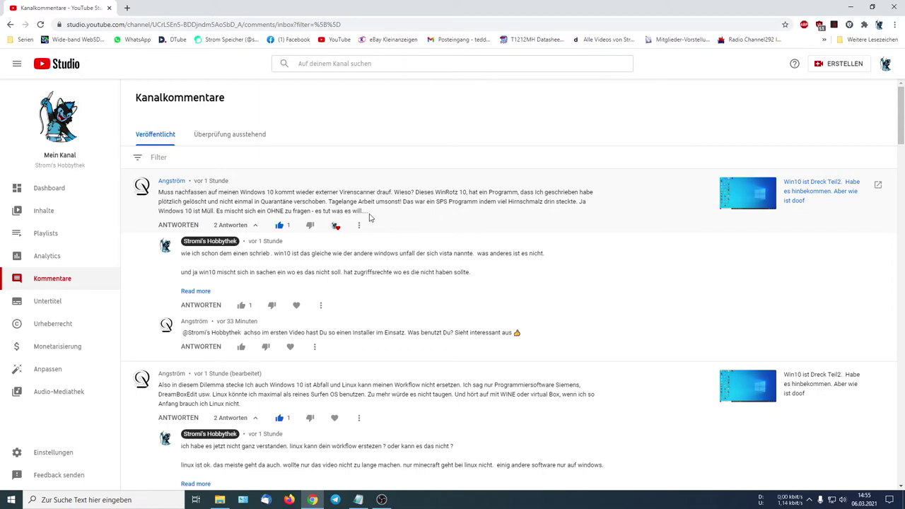
pyautogui.moveTo(369, 211); pyautogui.dragTo(335, 210)
pyautogui.moveTo(157, 210); pyautogui.dragTo(369, 211)
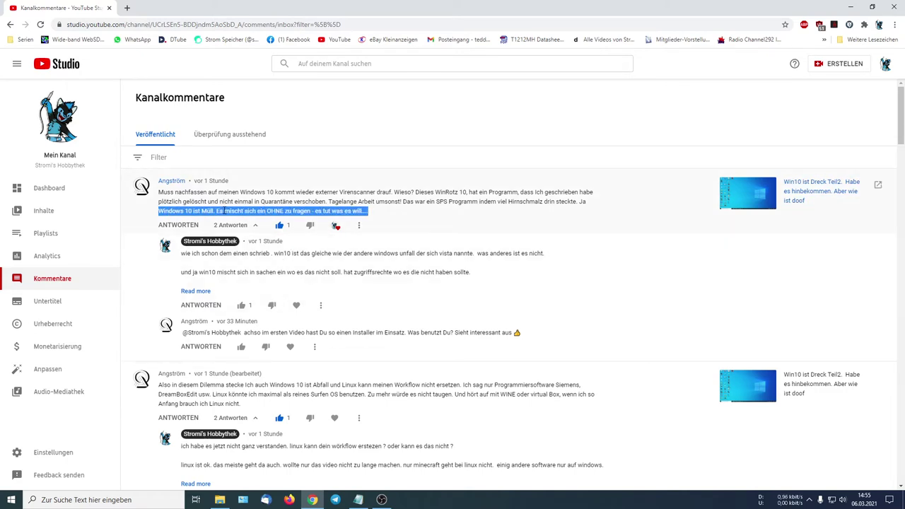
pyautogui.moveTo(220, 211); pyautogui.dragTo(375, 213)
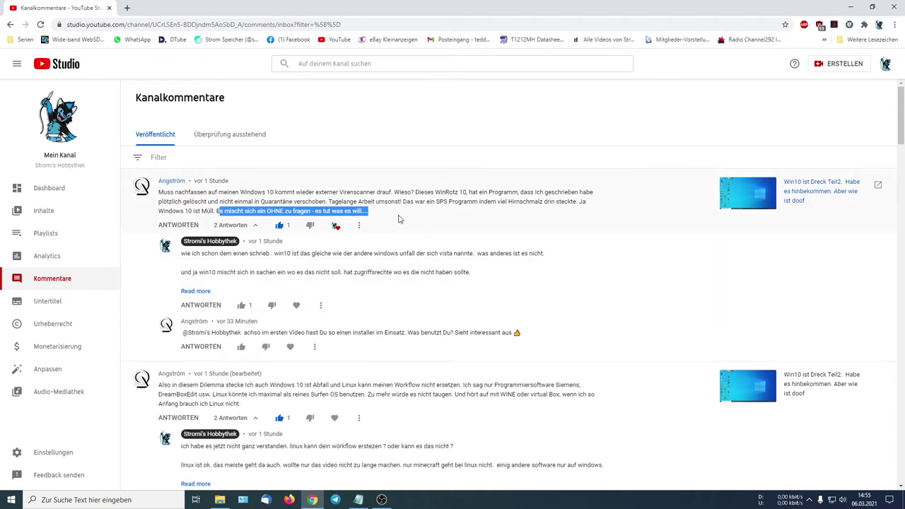
pyautogui.click(400, 219)
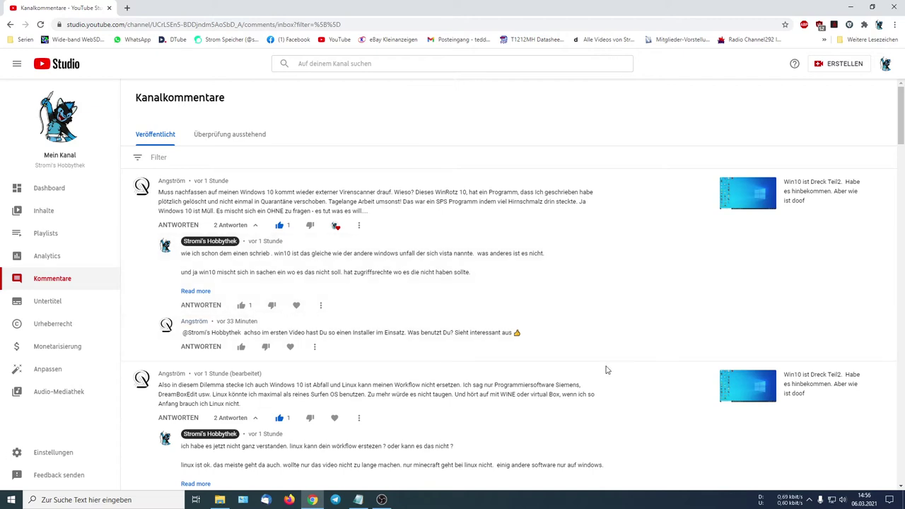
# Step: Highlight "Installer im Einsatz" in the reply under the first comment, and minimize Chrome
pyautogui.scroll(-1, 495, 357)
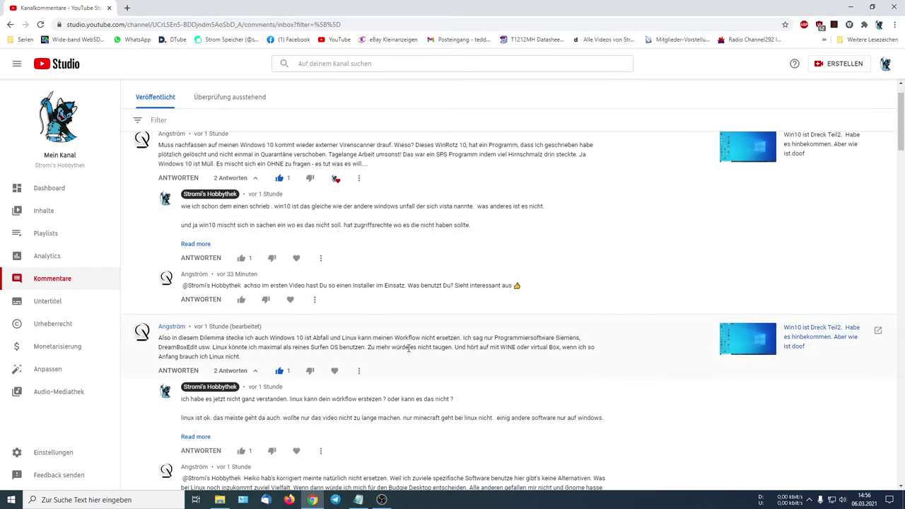
pyautogui.scroll(1, 408, 346)
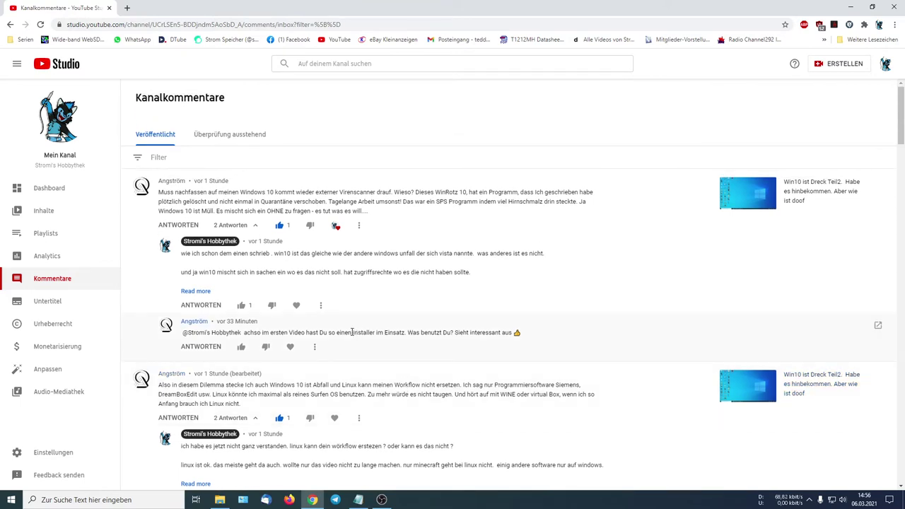
pyautogui.moveTo(351, 333); pyautogui.dragTo(407, 333)
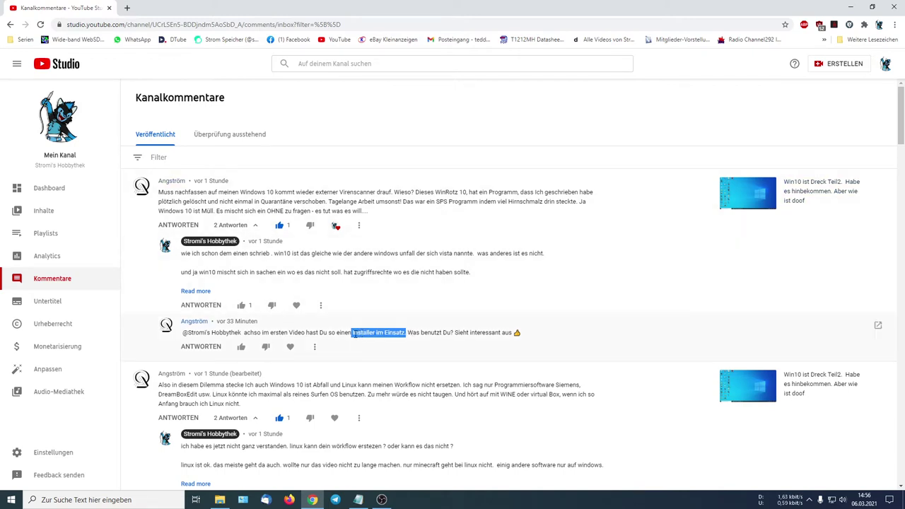
pyautogui.click(353, 332)
pyautogui.click(851, 6)
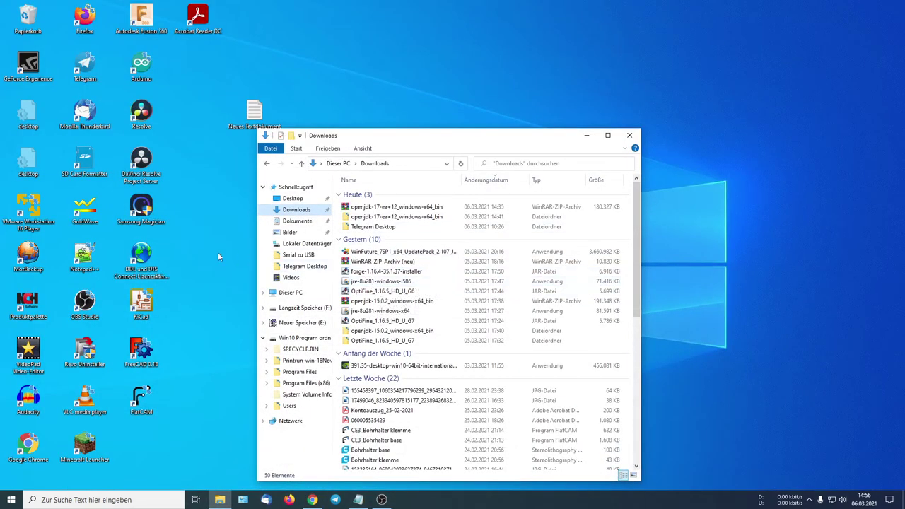
# Step: Review the installed programs and Windows apps in Revo Uninstaller, and close it along with the Downloads window
pyautogui.click(196, 250)
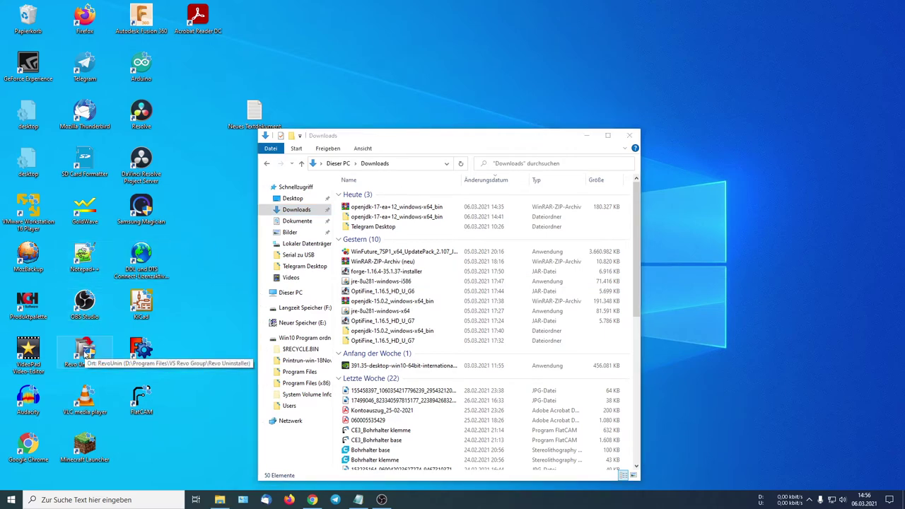
pyautogui.doubleClick(86, 351)
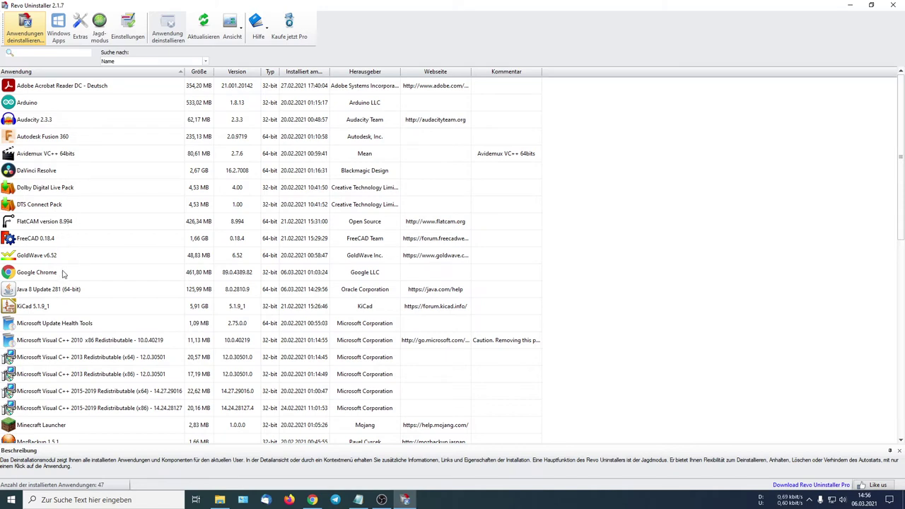
pyautogui.click(42, 290)
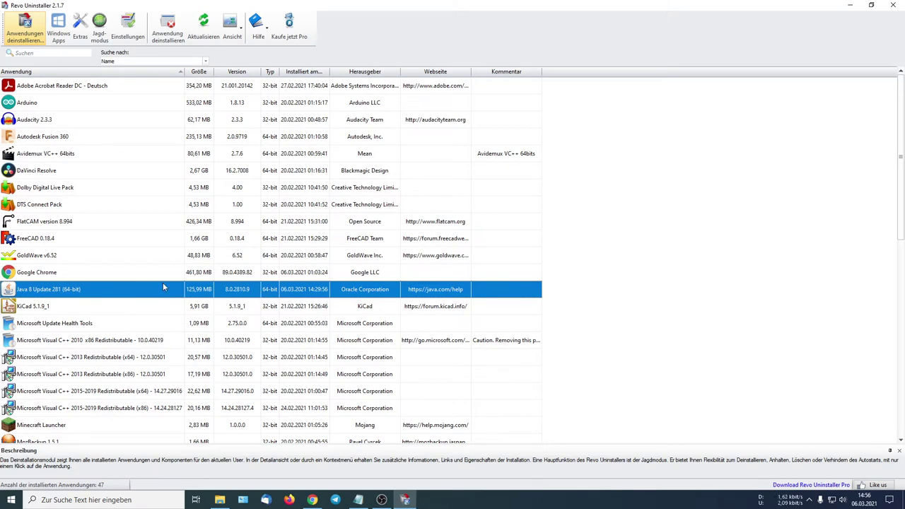
pyautogui.scroll(-9, 145, 283)
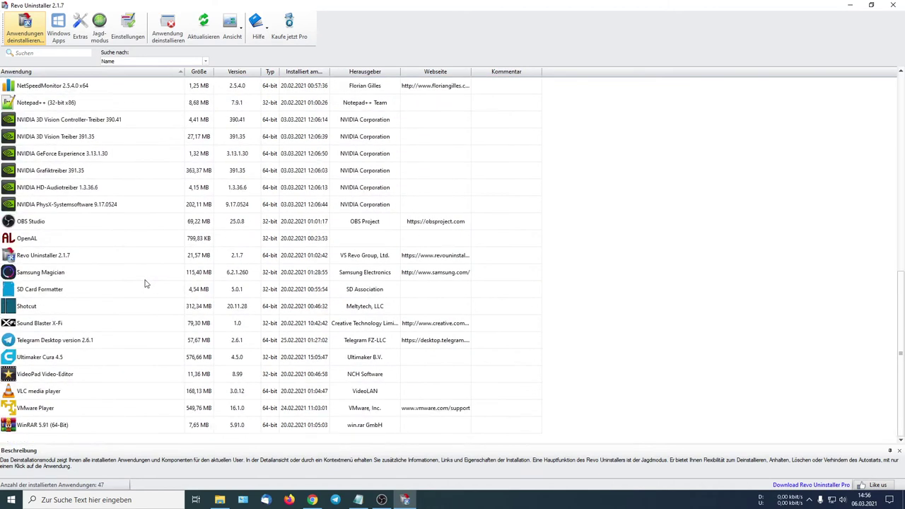
pyautogui.scroll(9, 145, 283)
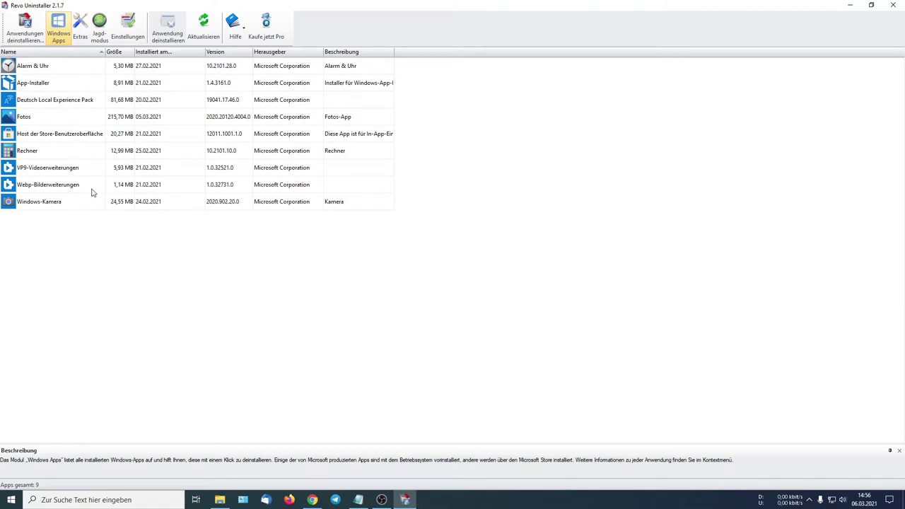
pyautogui.click(895, 6)
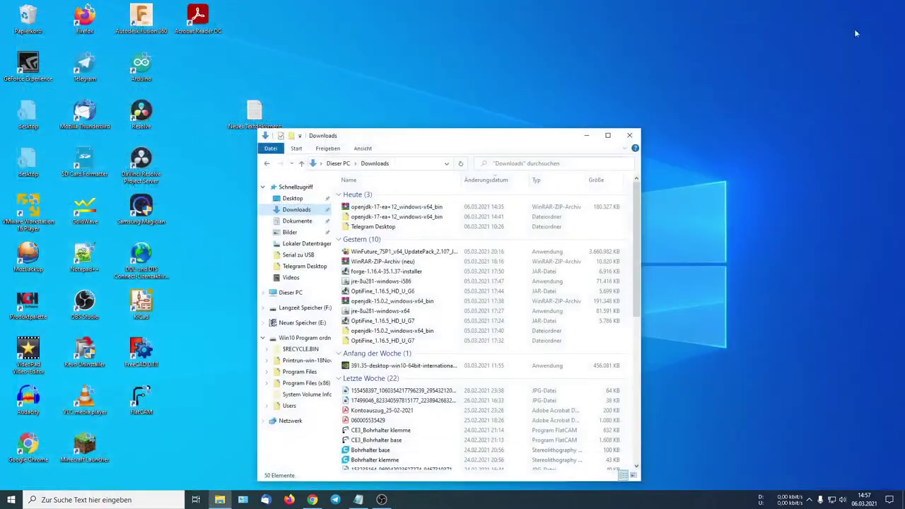
pyautogui.click(629, 135)
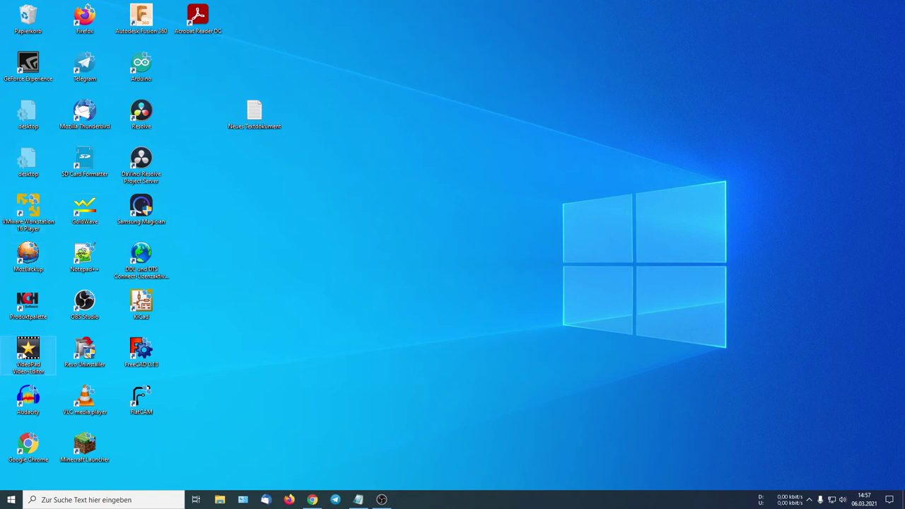
# Step: Open Notepad++, close the OptiFine_1.16.5_HD_U_G7.jar file and exit the editor
pyautogui.click(94, 264)
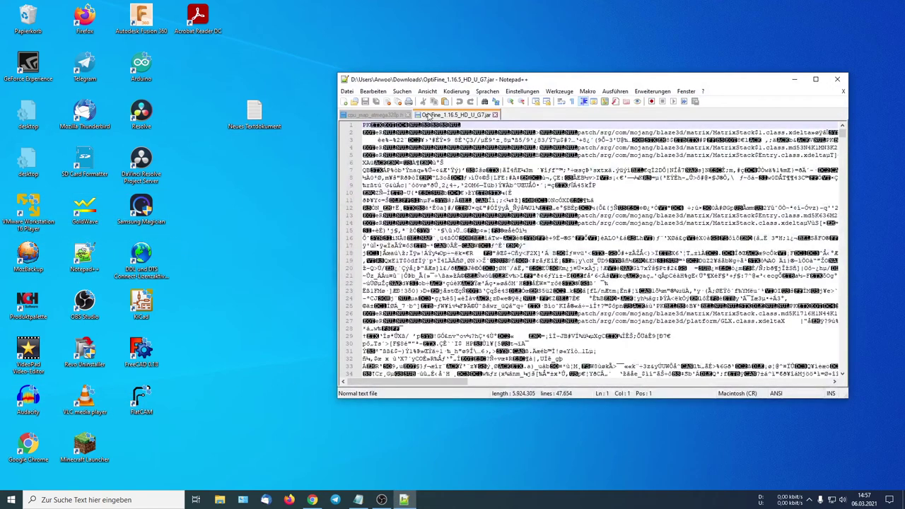
pyautogui.click(495, 114)
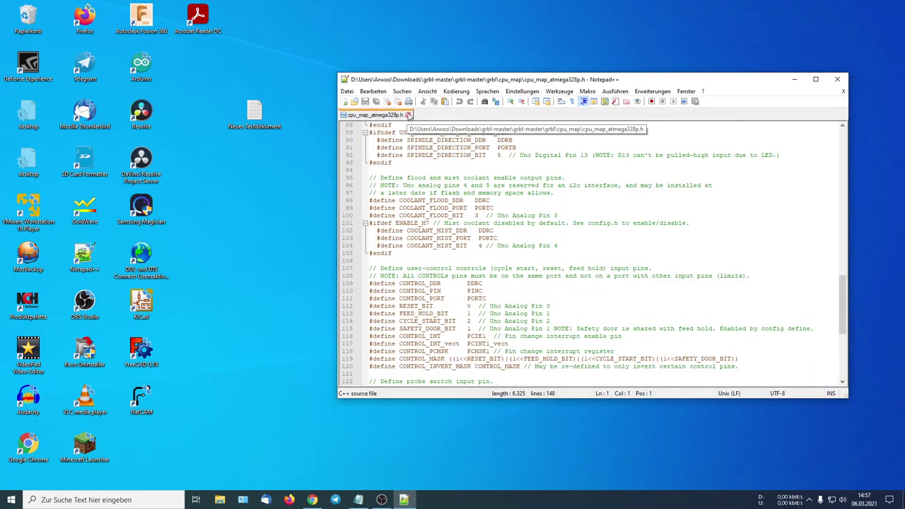
pyautogui.click(839, 80)
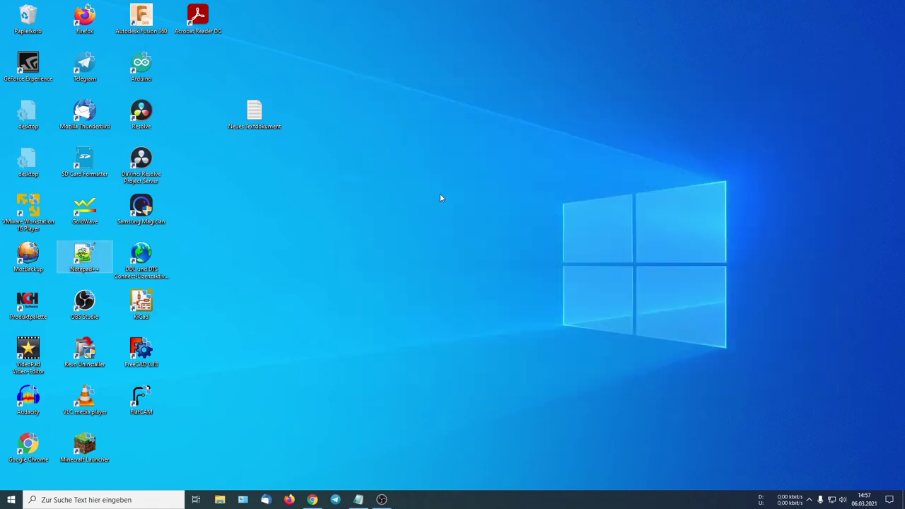
pyautogui.rightClick(284, 307)
pyautogui.moveTo(356, 400)
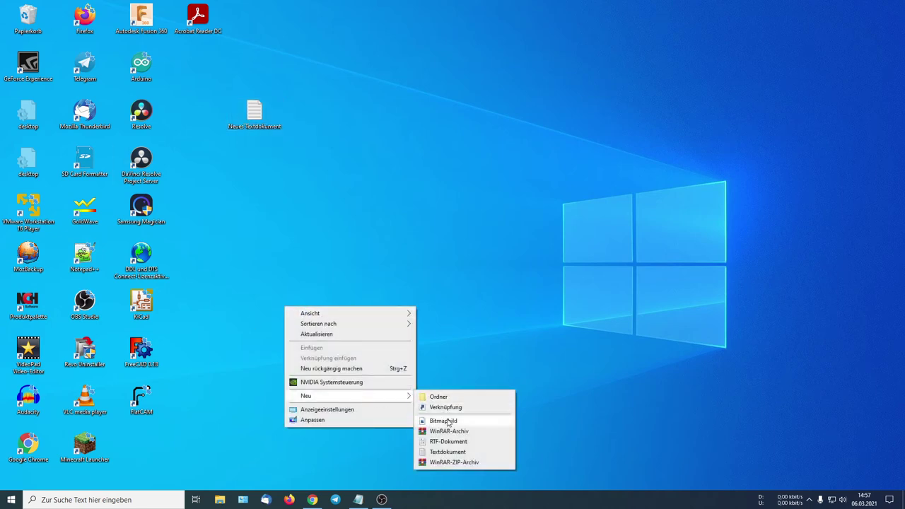
pyautogui.click(474, 299)
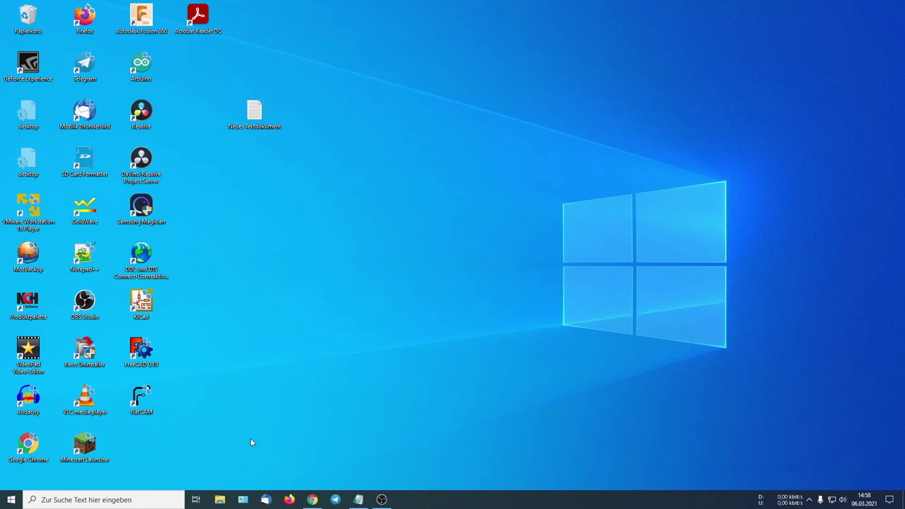
pyautogui.click(16, 499)
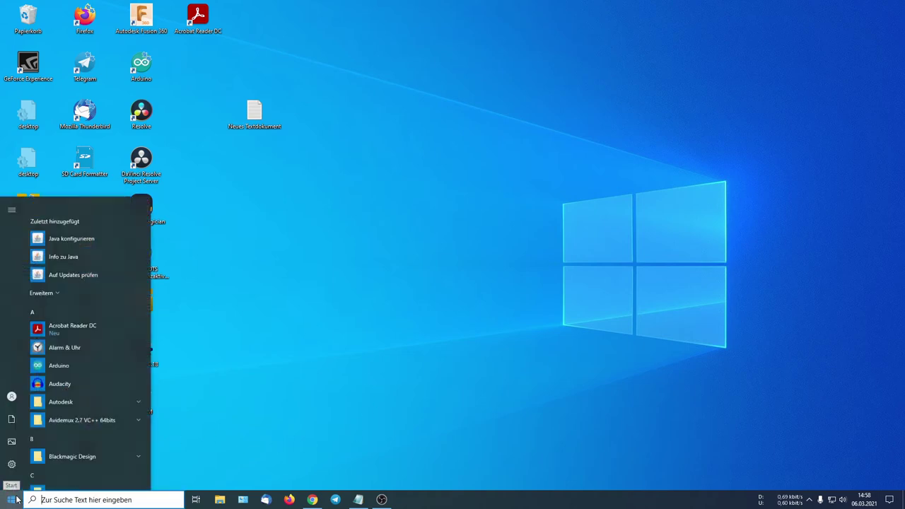
pyautogui.click(299, 361)
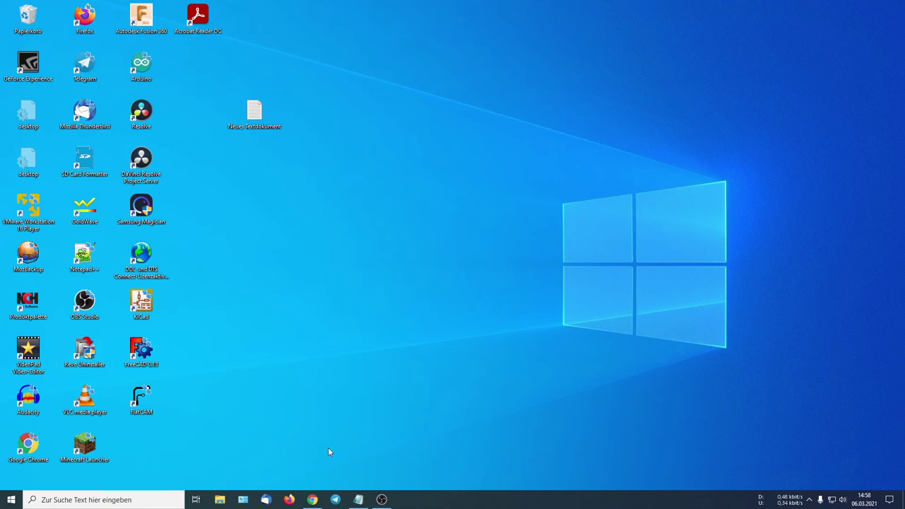
# Step: Switch to Chrome and highlight "mischt sich ein OHNE zu fragen - es tut was" in the first channel comment
pyautogui.click(312, 499)
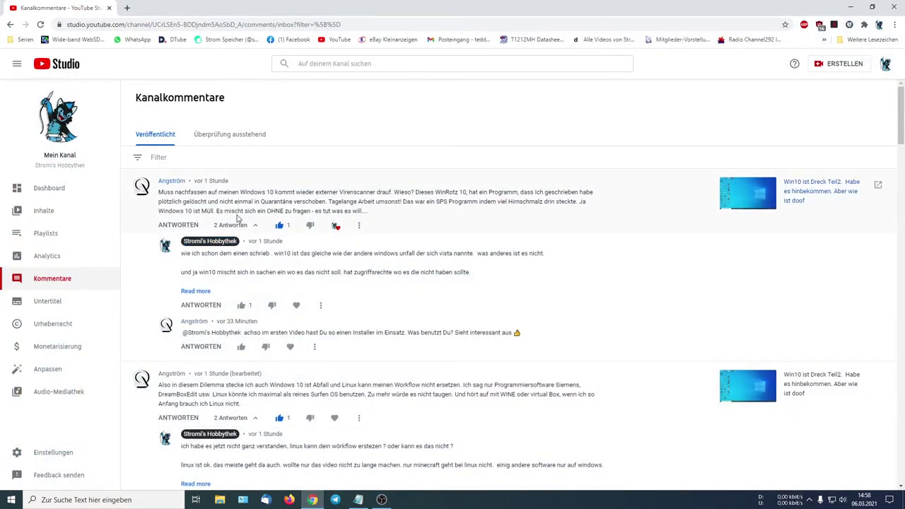
pyautogui.moveTo(224, 211); pyautogui.dragTo(341, 211)
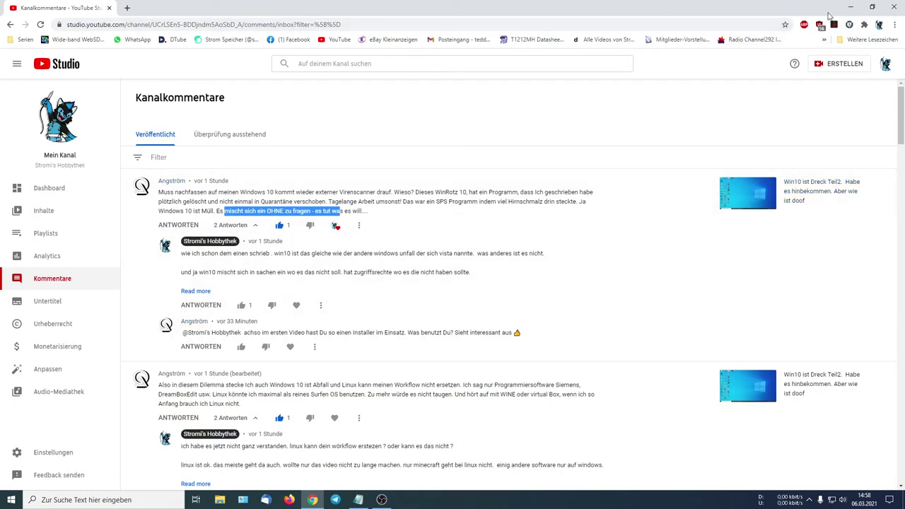
# Step: Open the Windows Update page in Windows Settings, examine the offered feature update, and minimize Settings
pyautogui.click(11, 500)
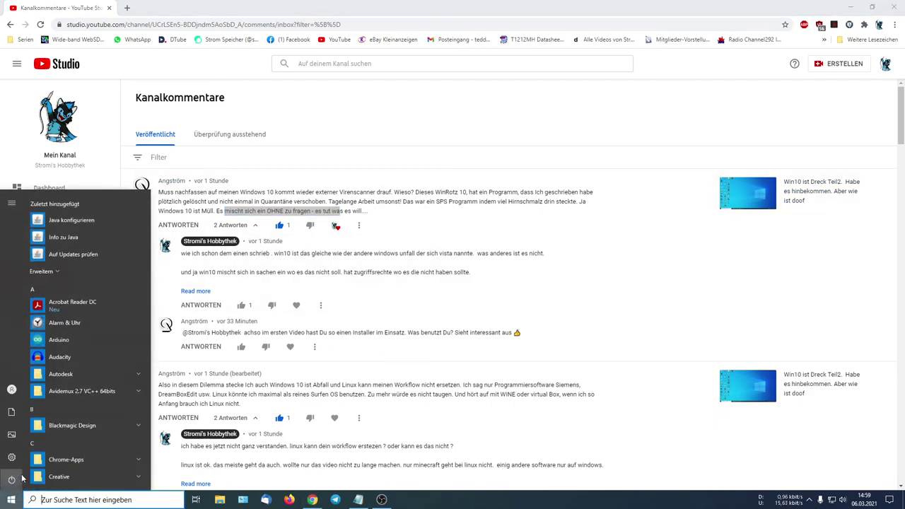
pyautogui.click(12, 456)
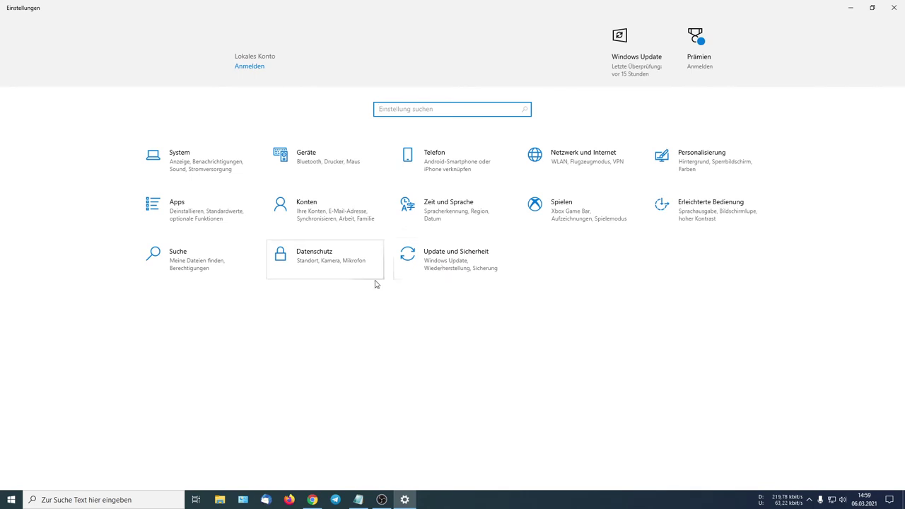
pyautogui.click(411, 265)
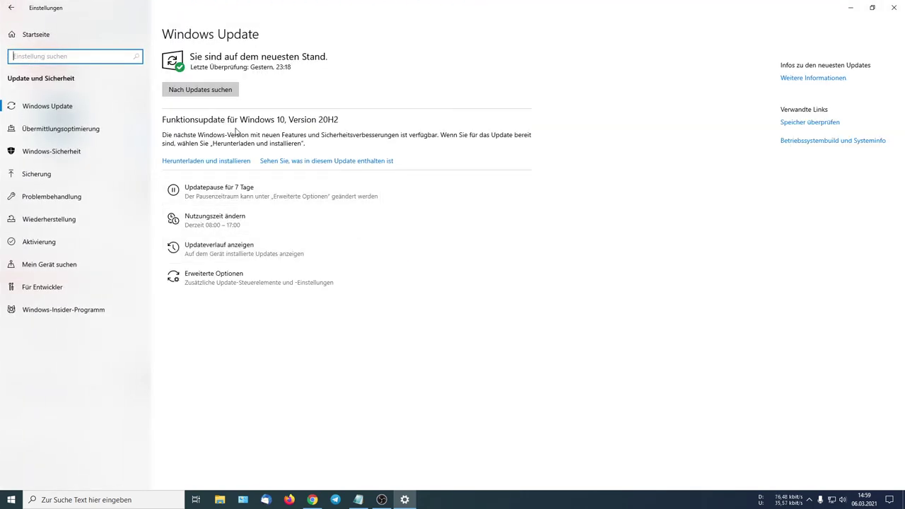
pyautogui.click(328, 123)
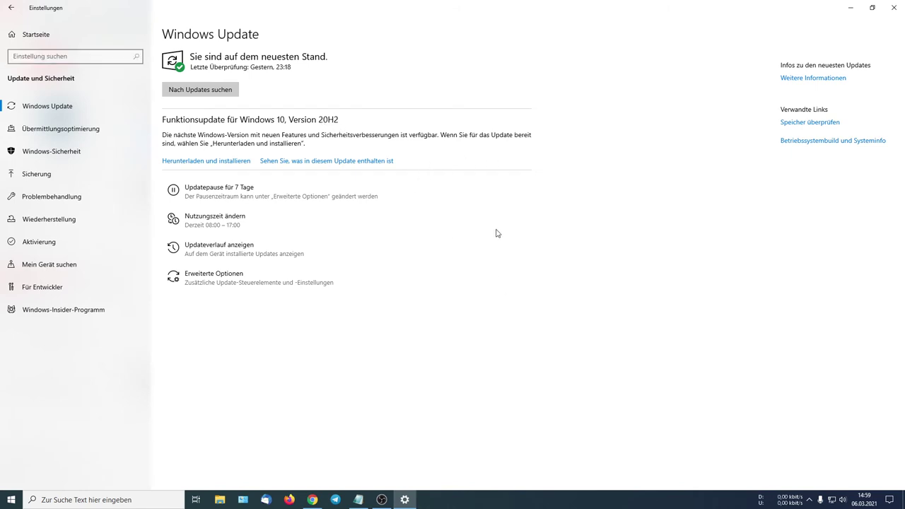
pyautogui.click(851, 7)
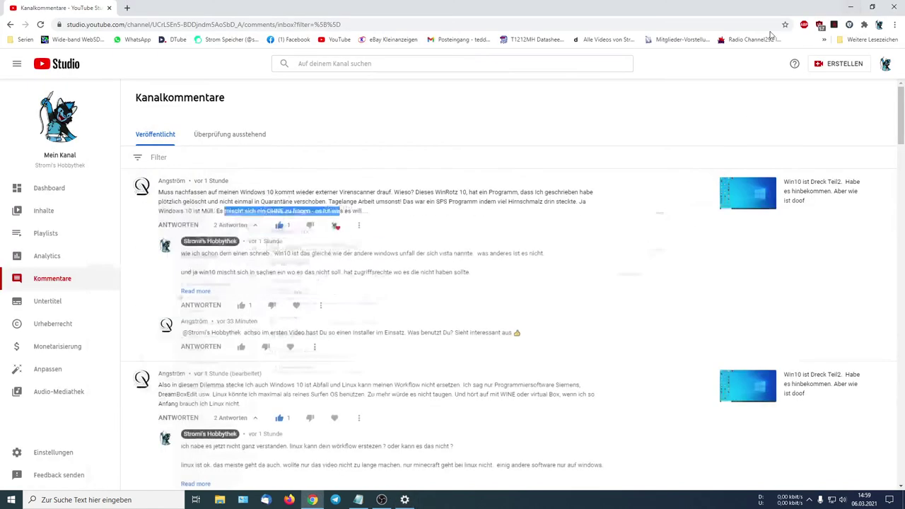
# Step: Bring Windows Settings back, examine the device and Windows specifications on the System Info page, and close Settings
pyautogui.click(11, 499)
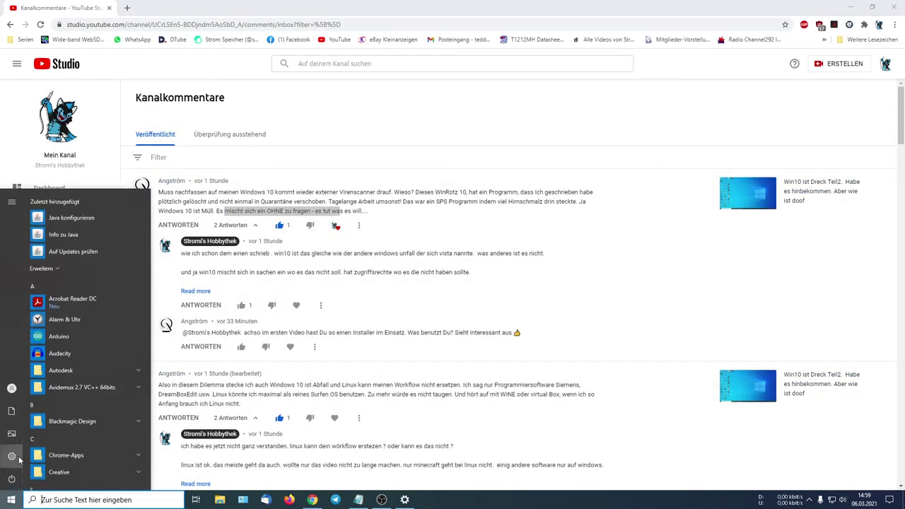
pyautogui.click(14, 457)
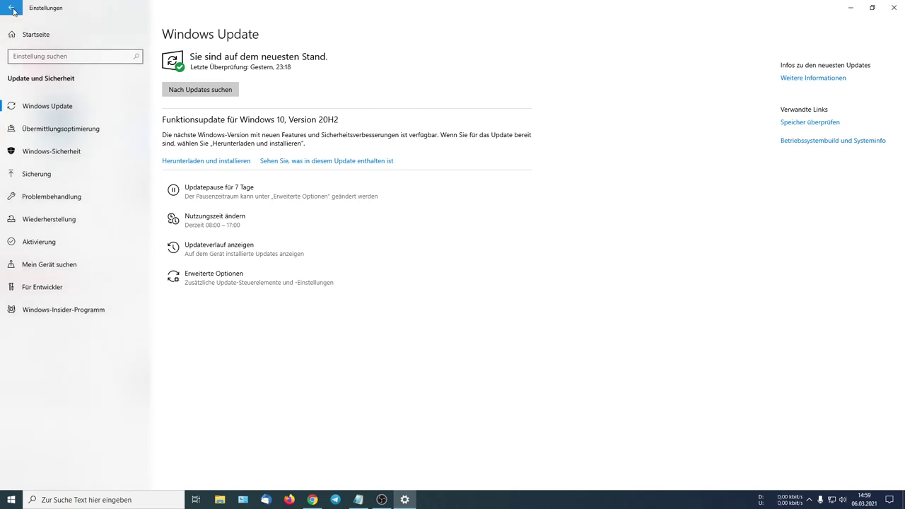
pyautogui.click(12, 10)
pyautogui.click(188, 171)
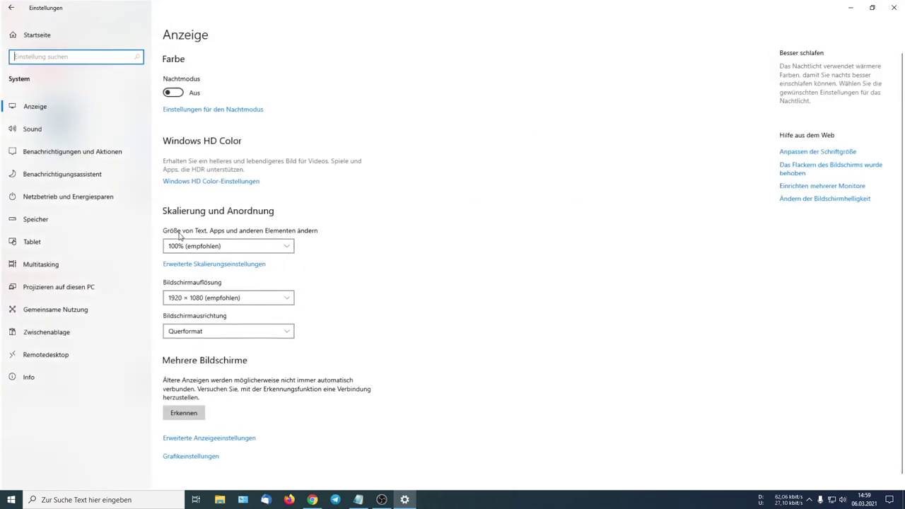
pyautogui.click(28, 377)
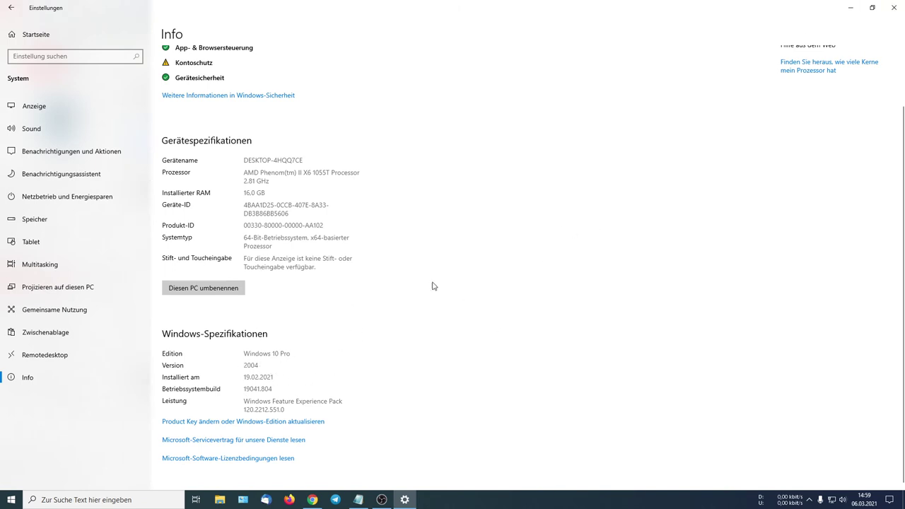
pyautogui.click(894, 7)
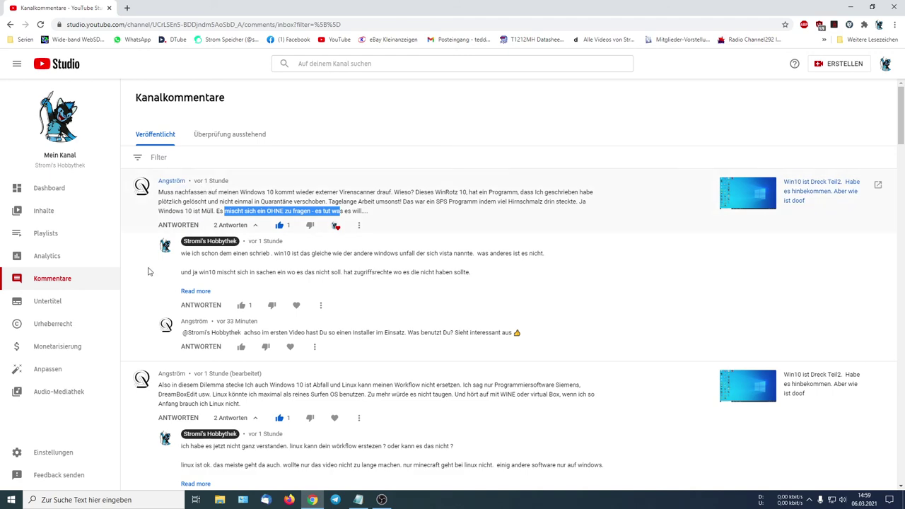
# Step: Read through the older channel comments, highlighting the line about OptiFine working for other YouTubers under w10, and minimize Chrome
pyautogui.scroll(-1, 367, 394)
pyautogui.scroll(-4, 367, 394)
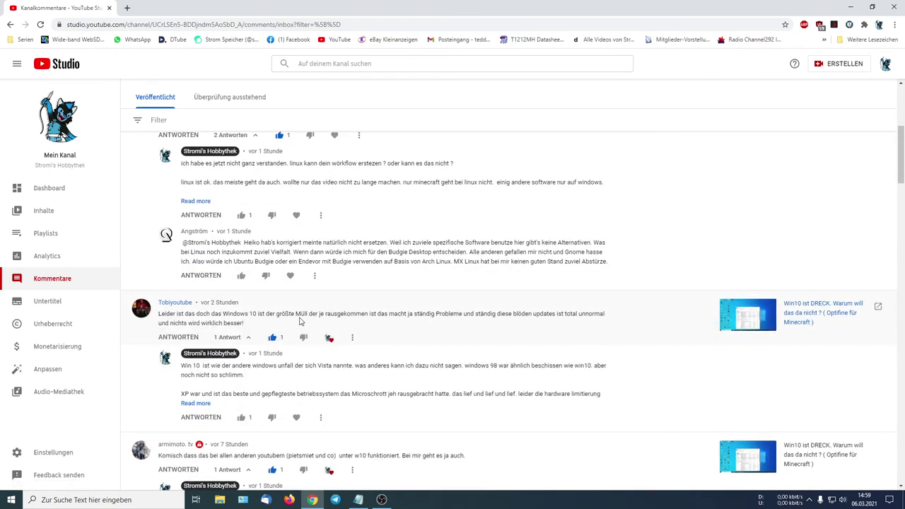
pyautogui.scroll(-3, 367, 323)
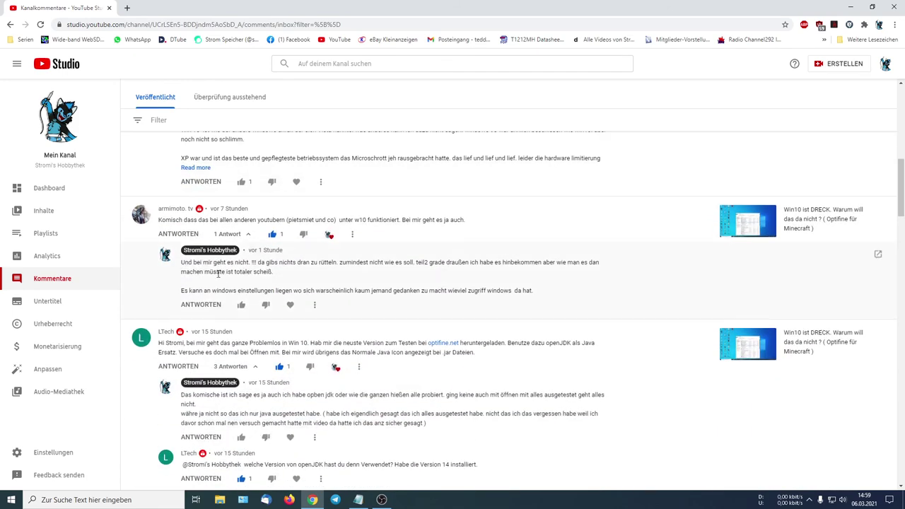
pyautogui.moveTo(162, 220); pyautogui.dragTo(409, 220)
pyautogui.click(292, 278)
pyautogui.scroll(-1, 251, 289)
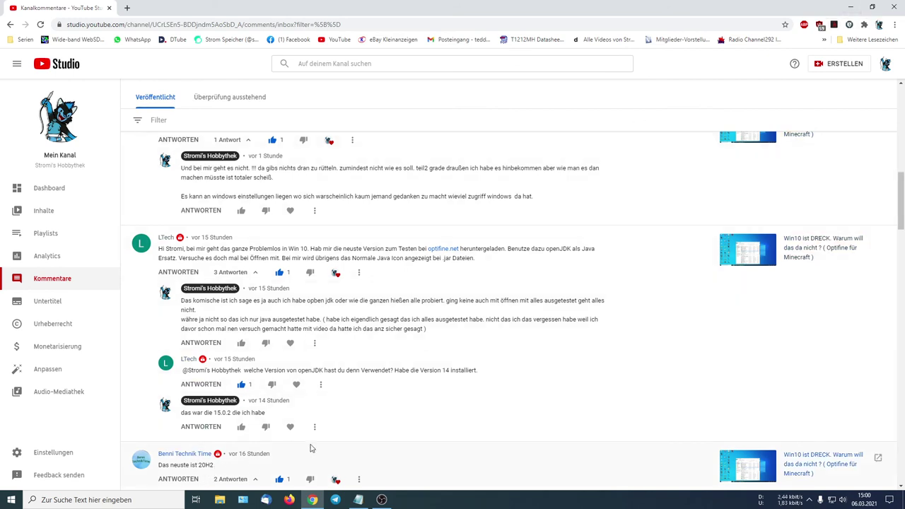
pyautogui.click(851, 7)
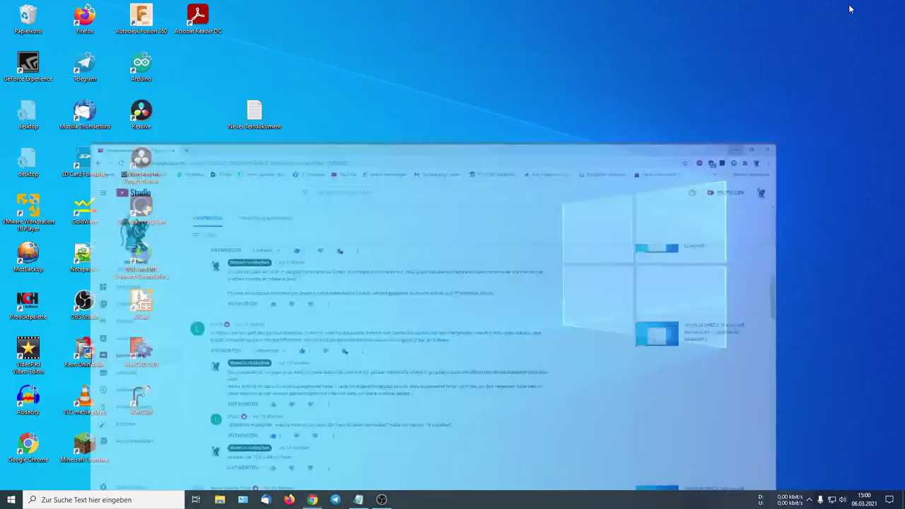